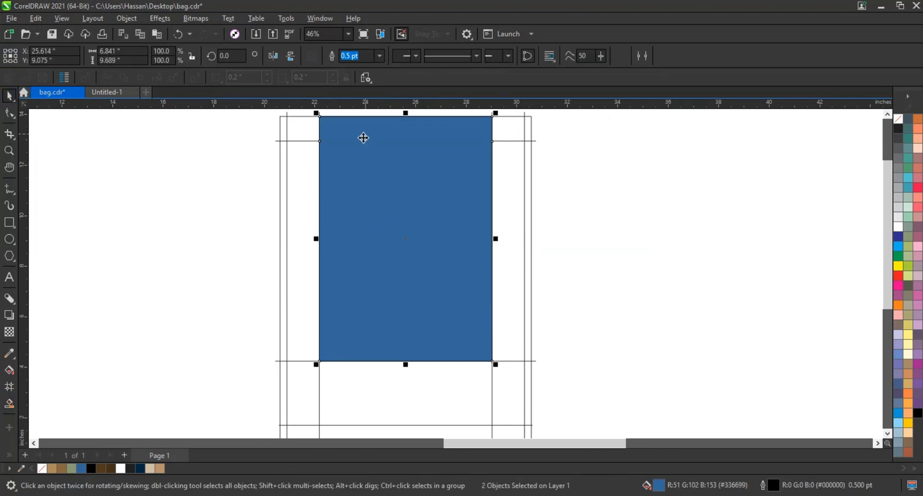
- Fill the bag's central panel with dark navy
click(142, 469)
click(179, 292)
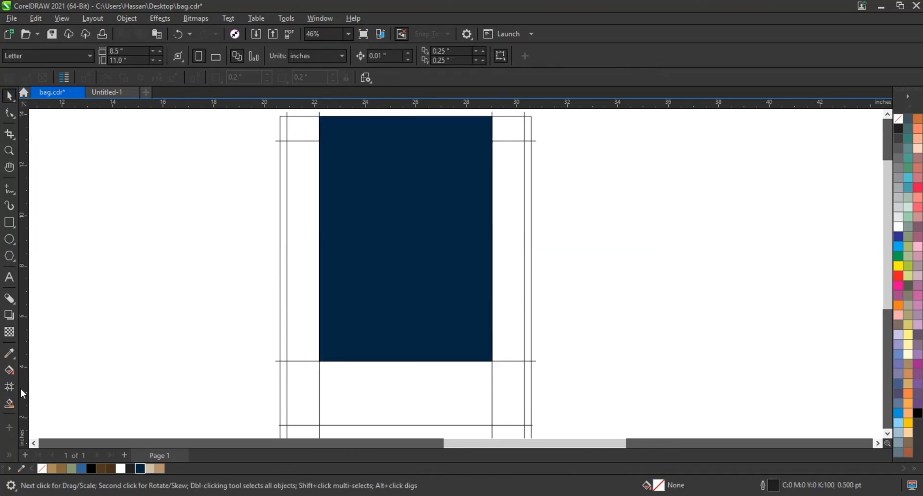
- Smart-fill the four enclosed regions that make up the bag's left side panel and its narrow flap
click(300, 341)
click(281, 340)
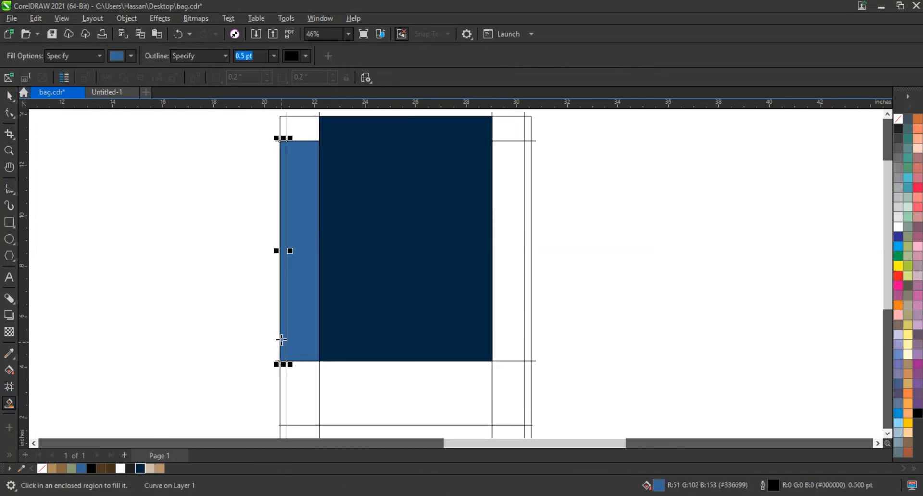
click(282, 136)
click(299, 131)
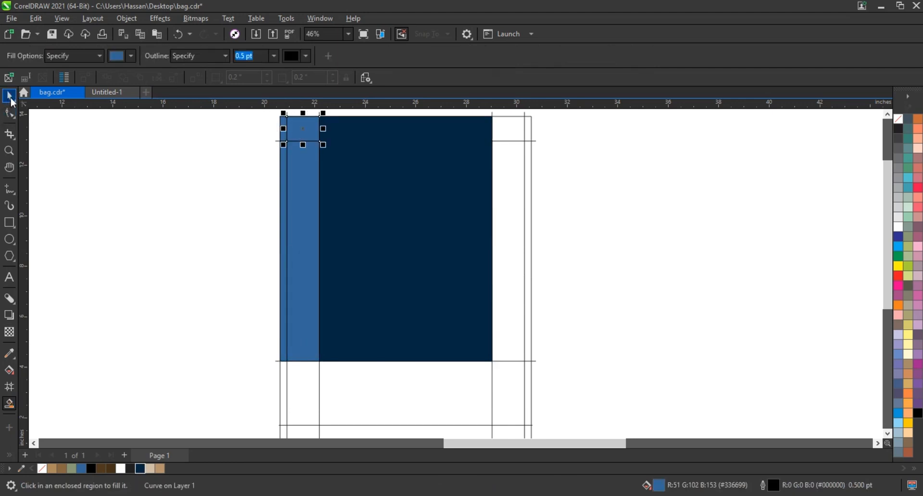
- Weld the filled regions of the left side panel into one shape and fill it with beige
click(11, 99)
drag(250, 115, 338, 368)
click(331, 57)
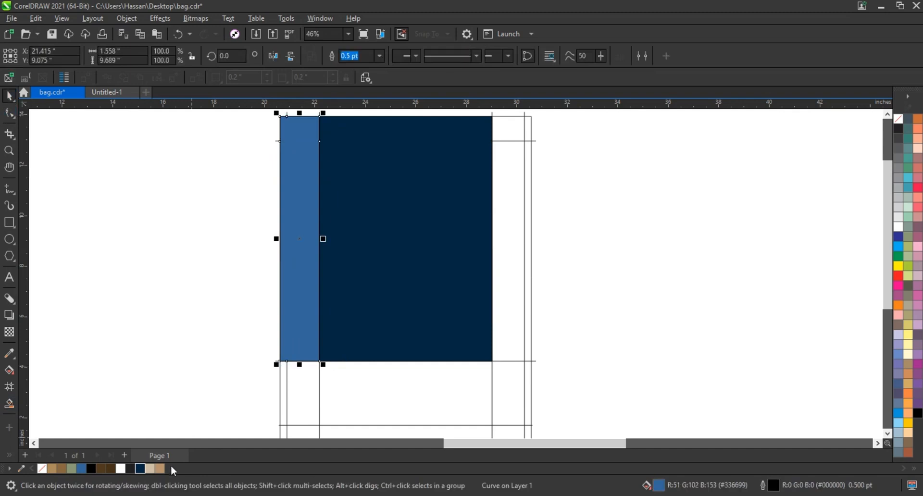
click(151, 468)
key(Escape)
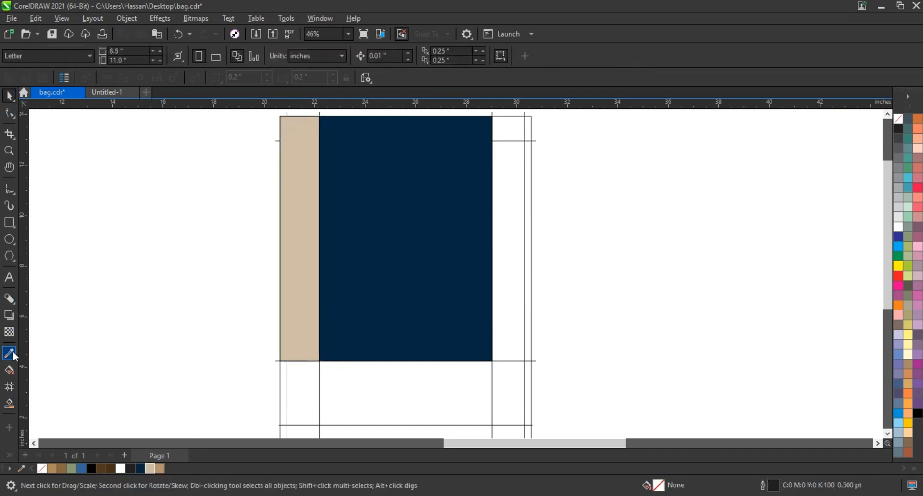
- Smart-fill the enclosed regions that make up the bag's right side panel and its narrow flap
click(10, 402)
click(510, 332)
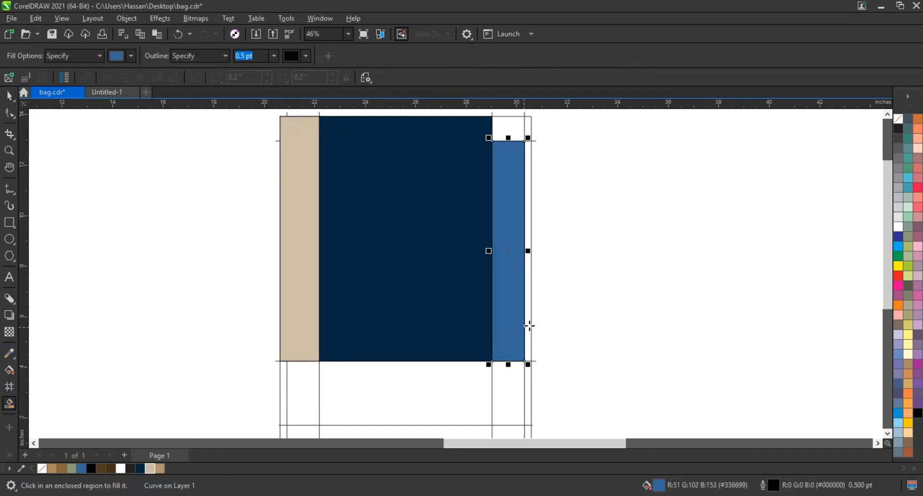
click(528, 326)
click(518, 133)
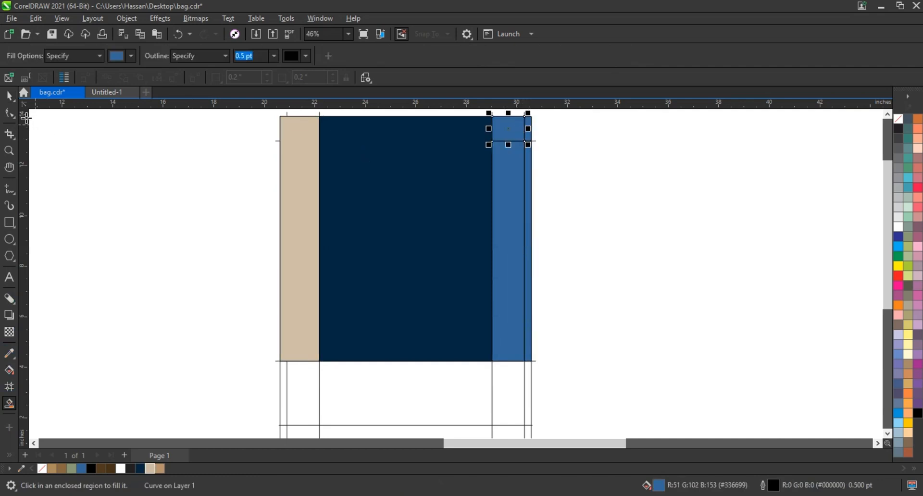
- Weld the filled regions of the right side panel into one shape and fill it with the same beige
key(space)
drag(548, 114, 455, 370)
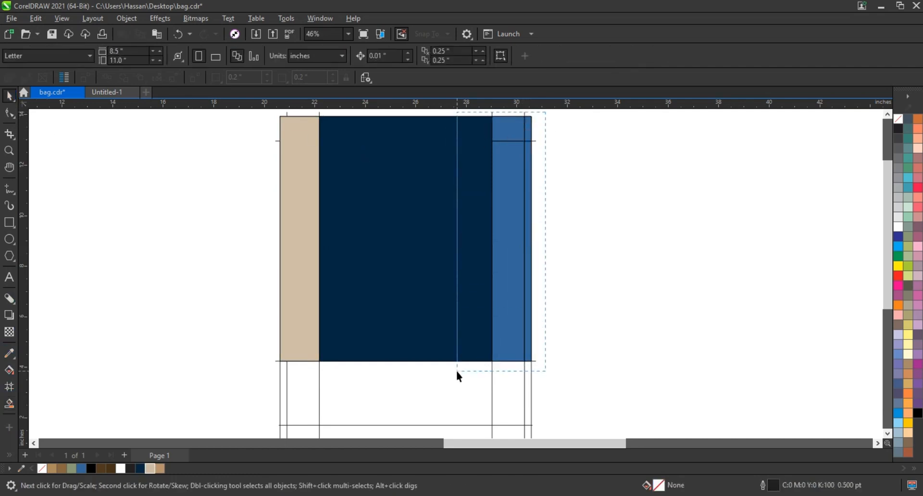
click(337, 55)
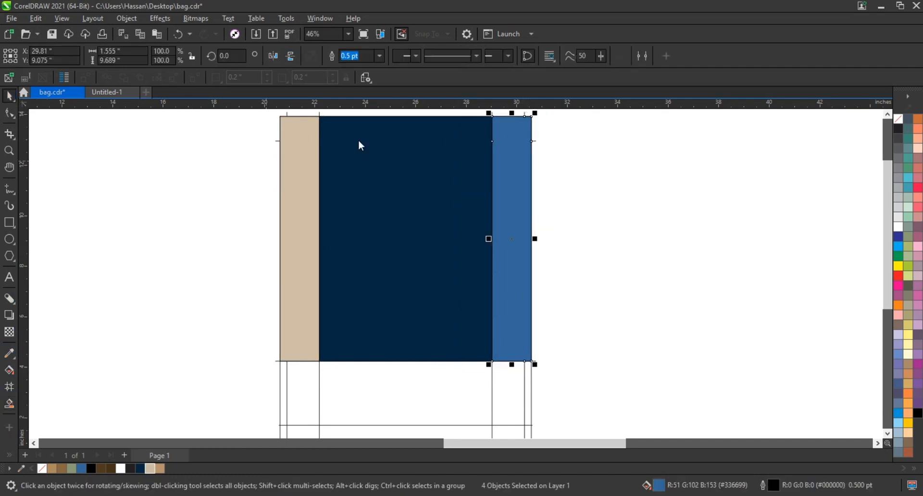
click(152, 468)
click(202, 279)
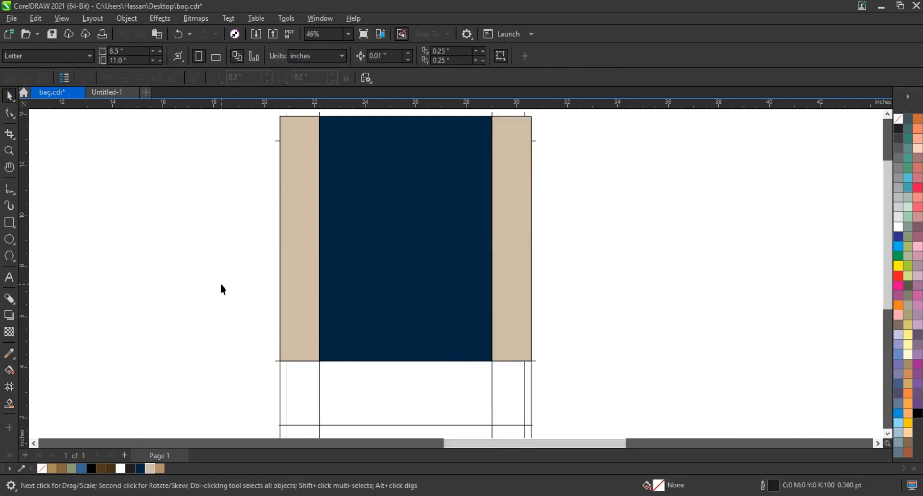
- Draw a circle about 1.85 inches in diameter beside the bag layout and set its outline width to 1.5 pt
click(9, 240)
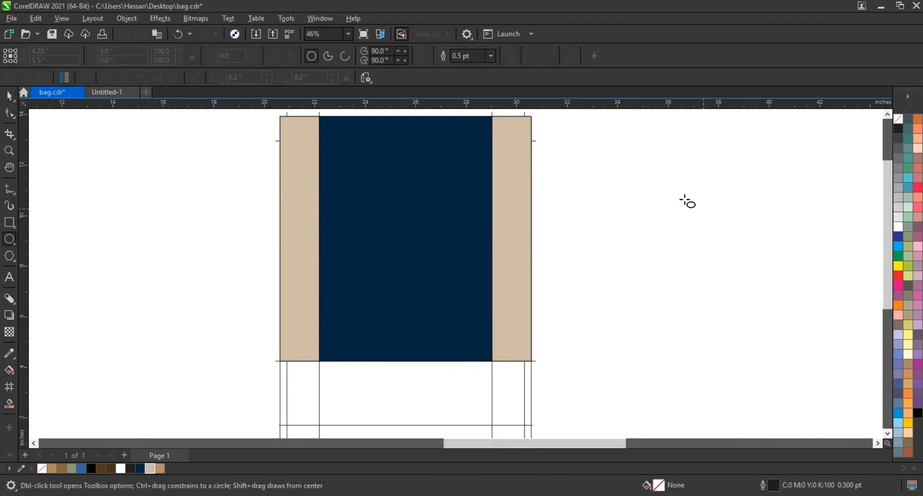
drag(636, 186, 666, 236)
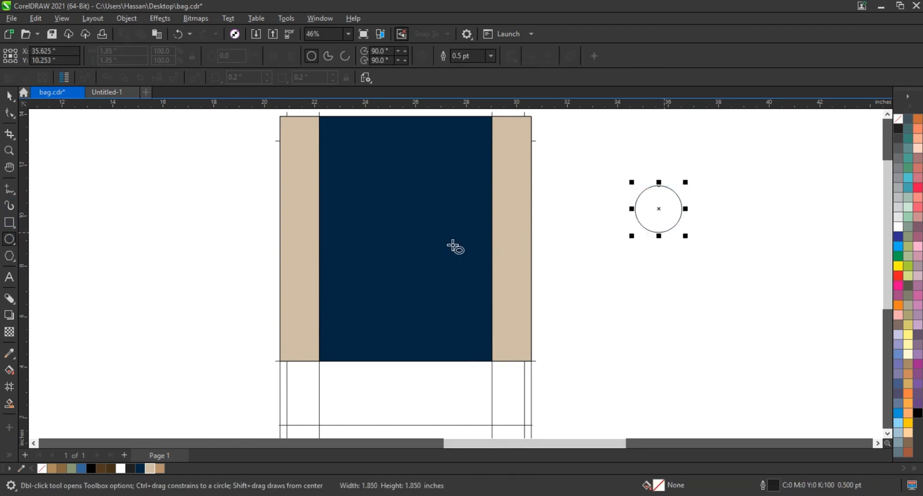
key(shift+F2)
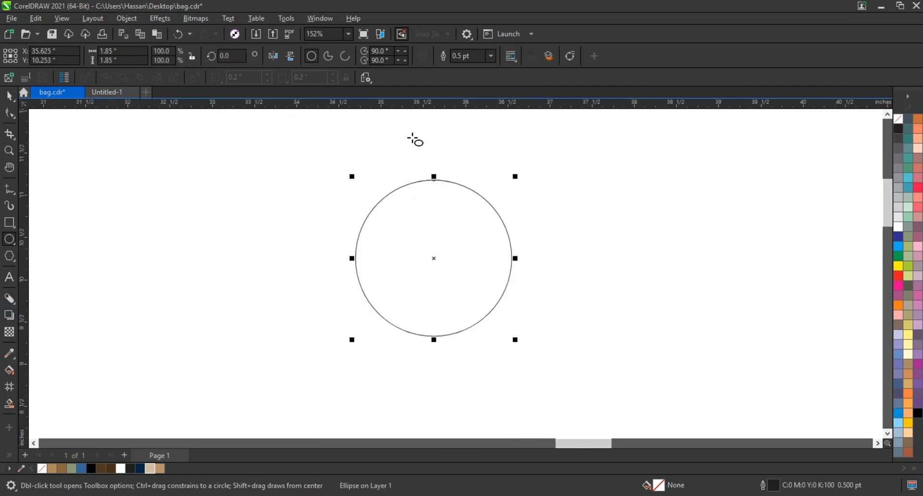
click(491, 55)
click(472, 107)
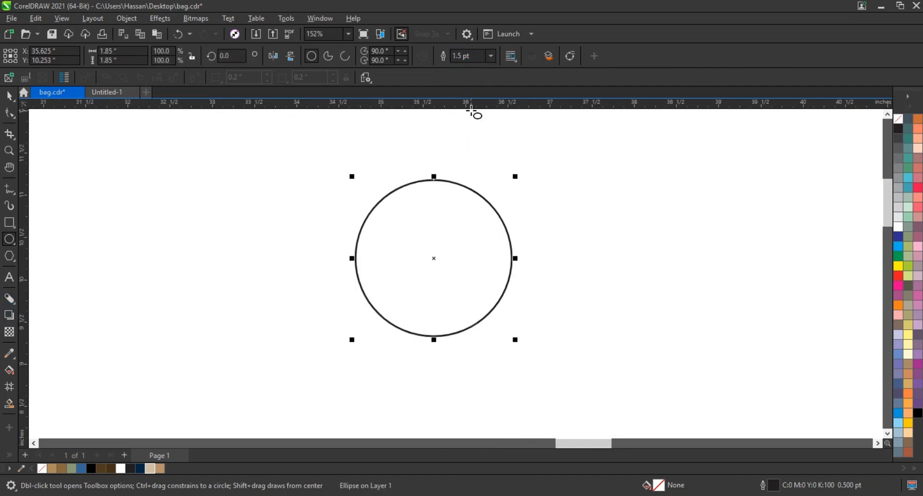
- Apply an inward contour to the circle with 9 steps and an offset of about 0.094 inches
click(17, 310)
click(39, 312)
drag(432, 180, 433, 246)
click(436, 181)
drag(436, 206, 436, 204)
drag(433, 243, 434, 250)
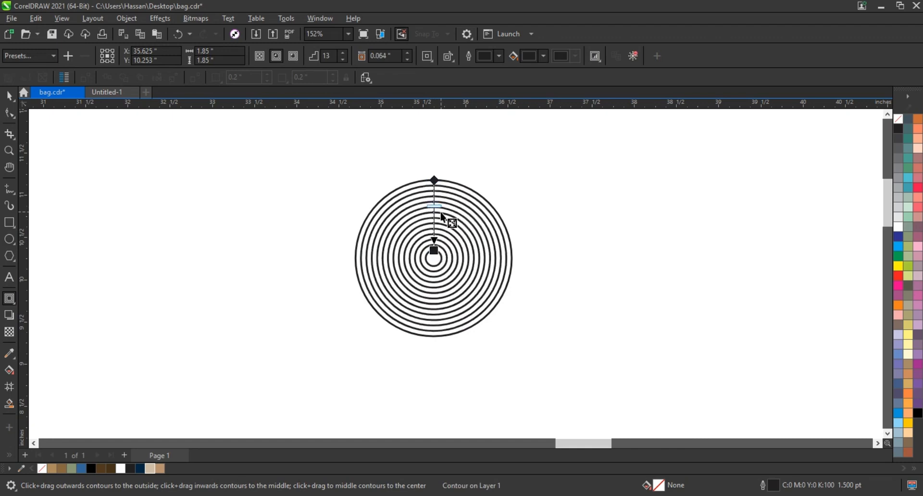
drag(439, 206, 439, 203)
drag(433, 249, 434, 252)
key(space)
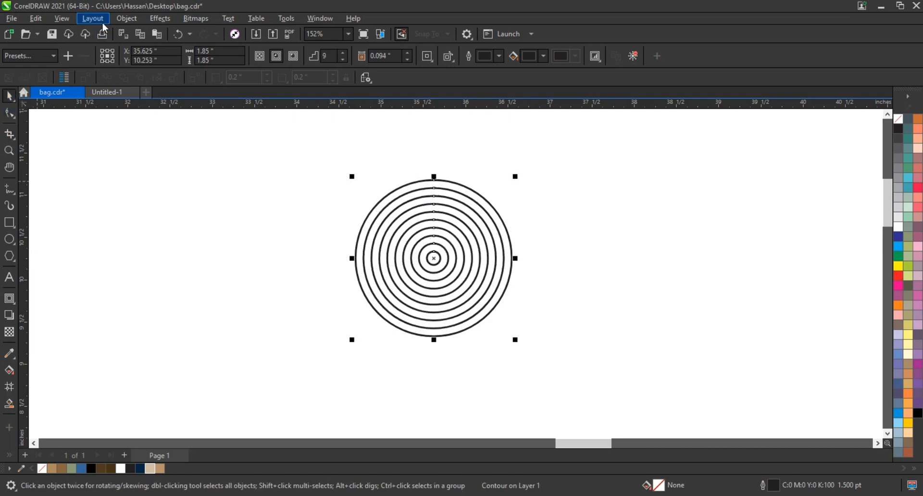
- Break the contour apart from the circle and ungroup its rings
click(93, 18)
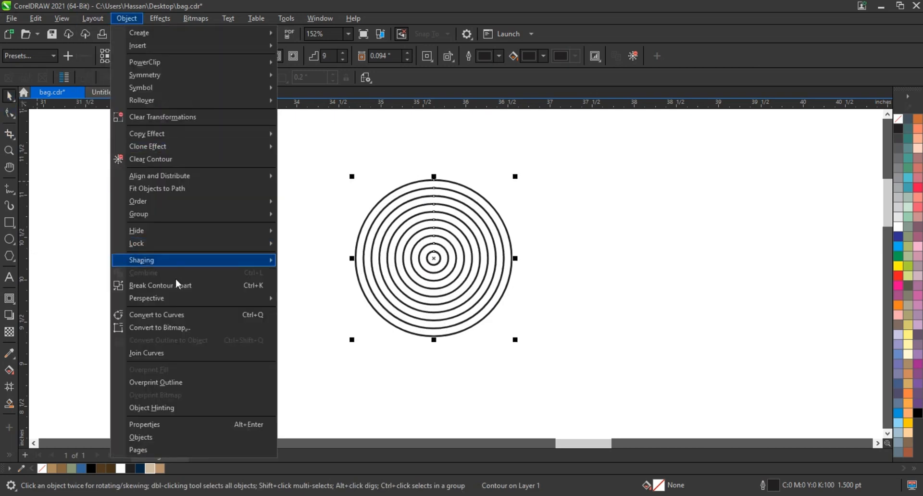
click(181, 286)
click(348, 192)
click(394, 199)
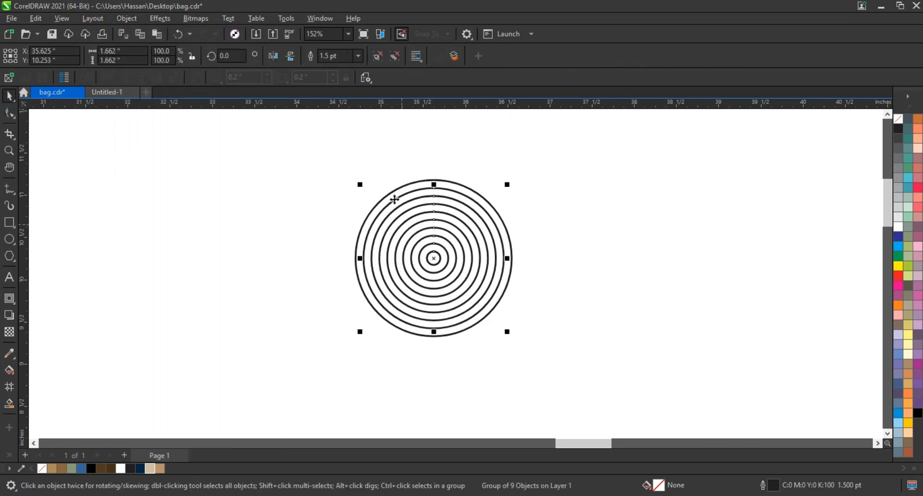
- Combine all the concentric circles into one curve and fill it with beige
drag(310, 150, 541, 354)
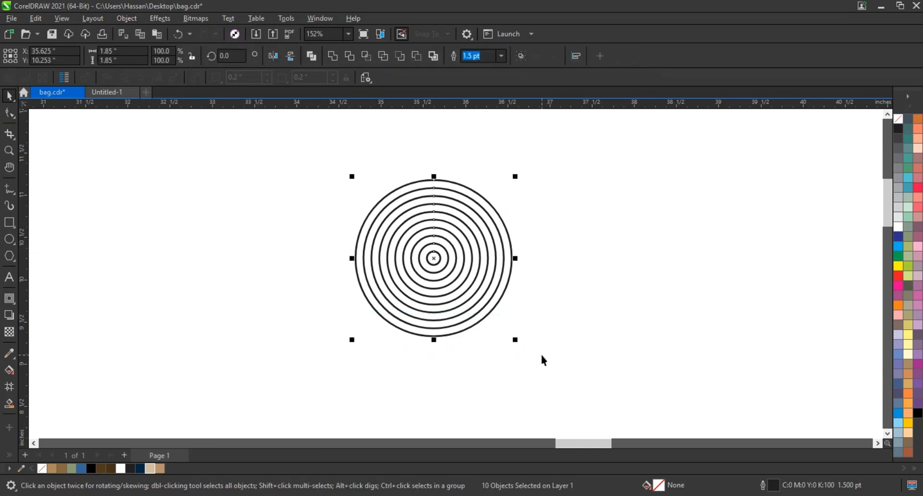
click(318, 64)
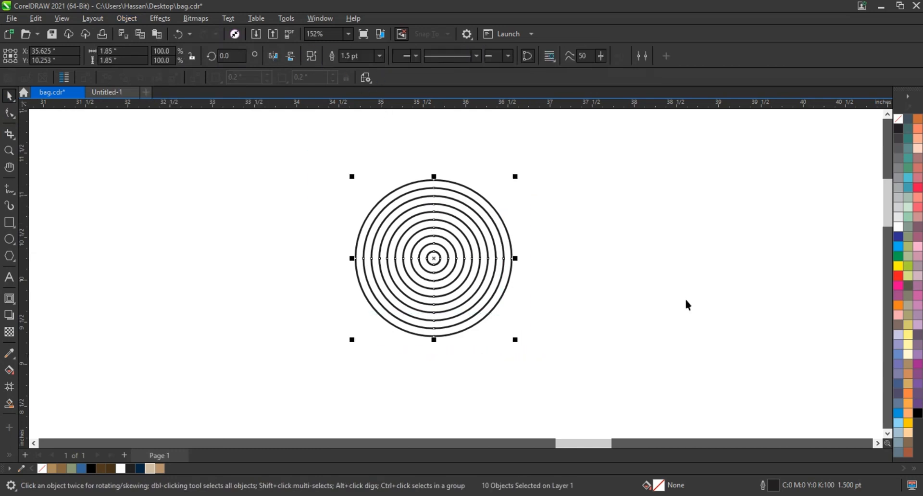
click(150, 470)
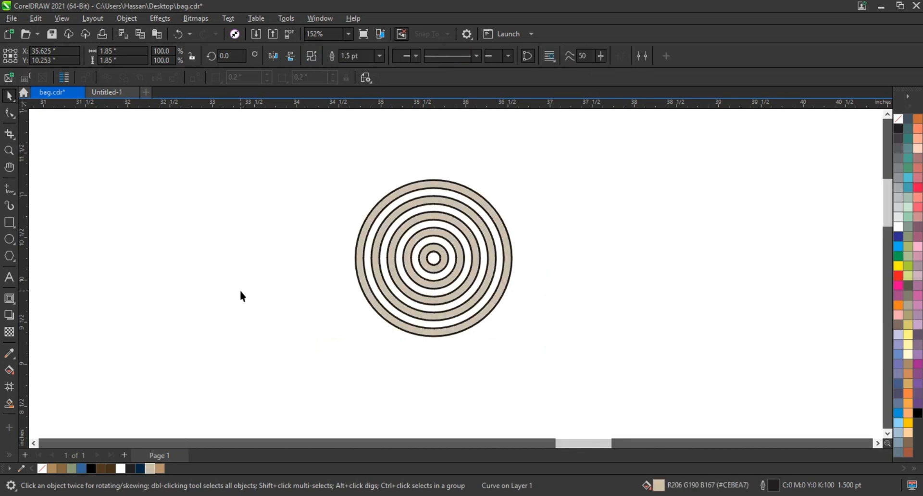
click(241, 294)
- Trim away the lower half of the rings with a horizontally centred rectangle about 3.17 by 1.28 inches, and delete the rectangle
drag(564, 367, 296, 259)
click(9, 96)
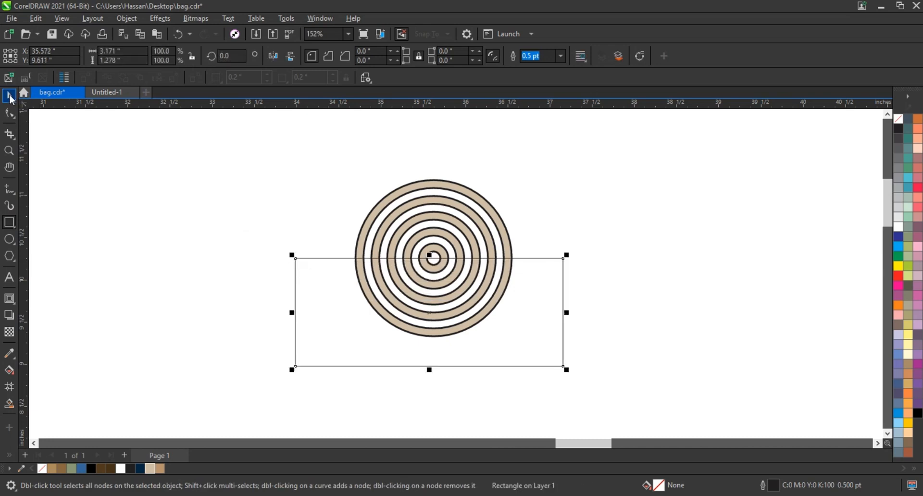
shift+click(434, 207)
key(c)
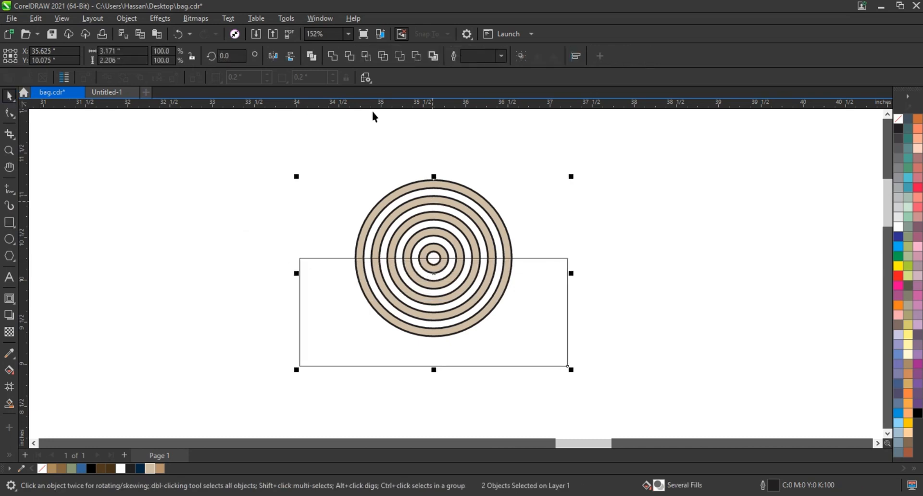
click(349, 57)
click(401, 287)
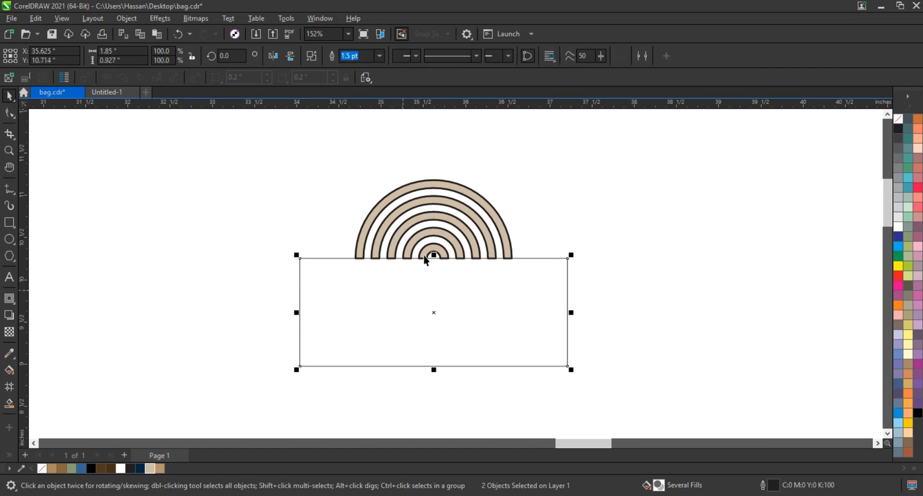
key(Delete)
- Mirror a copy of the half rings downward and shift it sideways so its stripes line up with the original's ends
click(452, 214)
drag(435, 180, 435, 288)
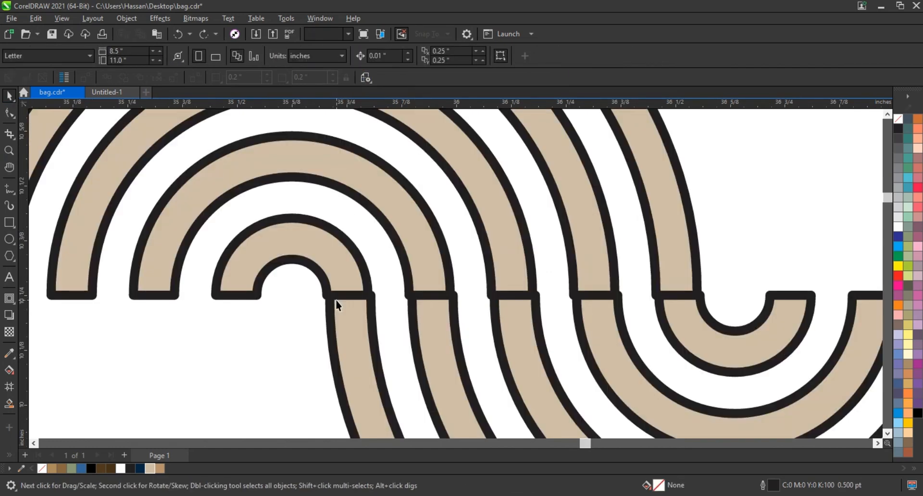
click(336, 300)
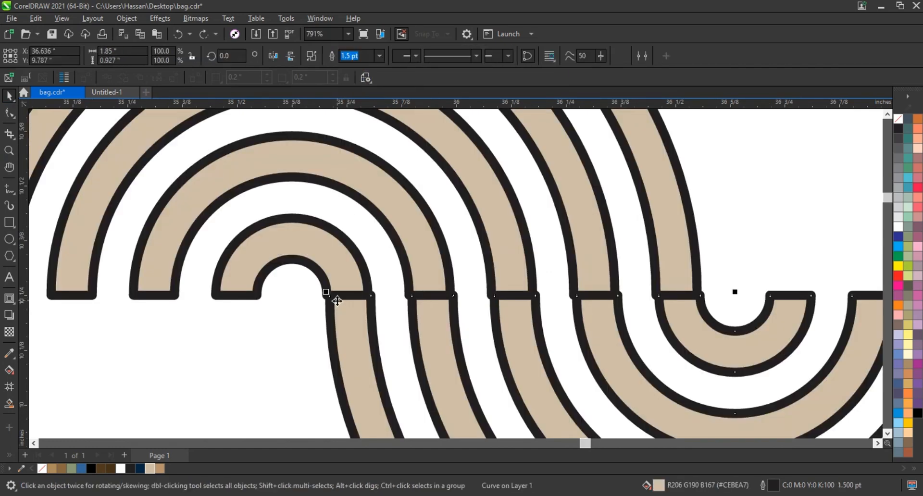
key(Left)
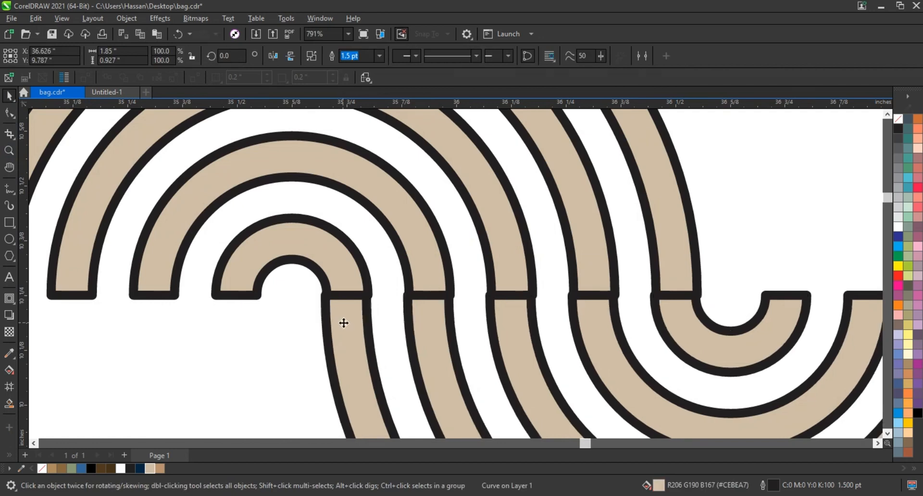
key(Right)
- Remove the outline from both half-ring shapes
shift+click(336, 268)
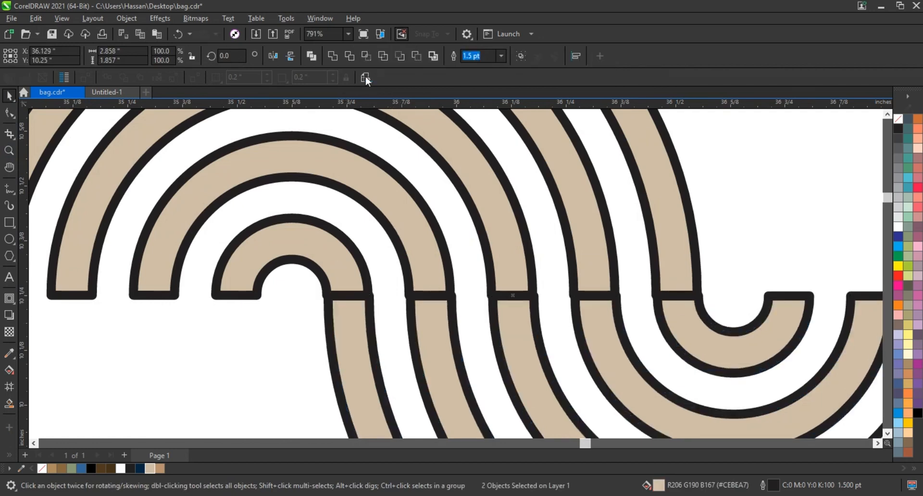
right_click(897, 124)
click(884, 125)
- Nudge the lower half rings up to overlap the upper ones and weld both into one wave shape
click(699, 342)
key(Up)
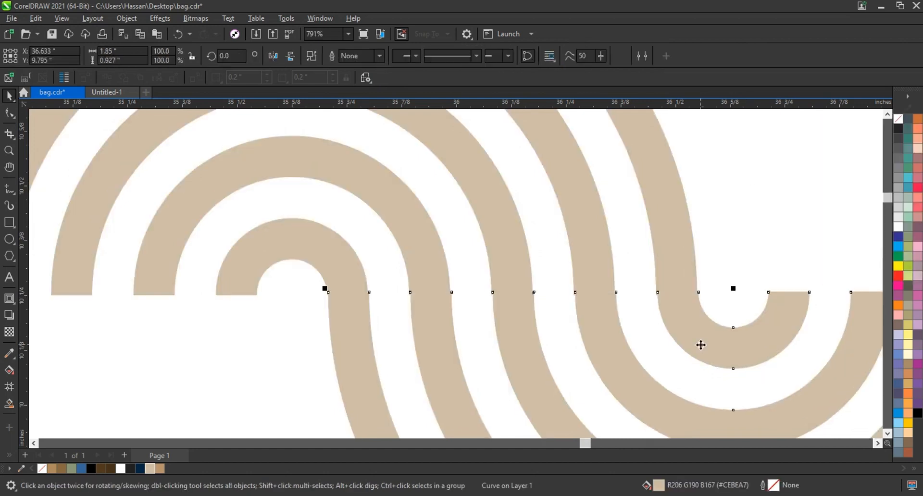
shift+click(493, 260)
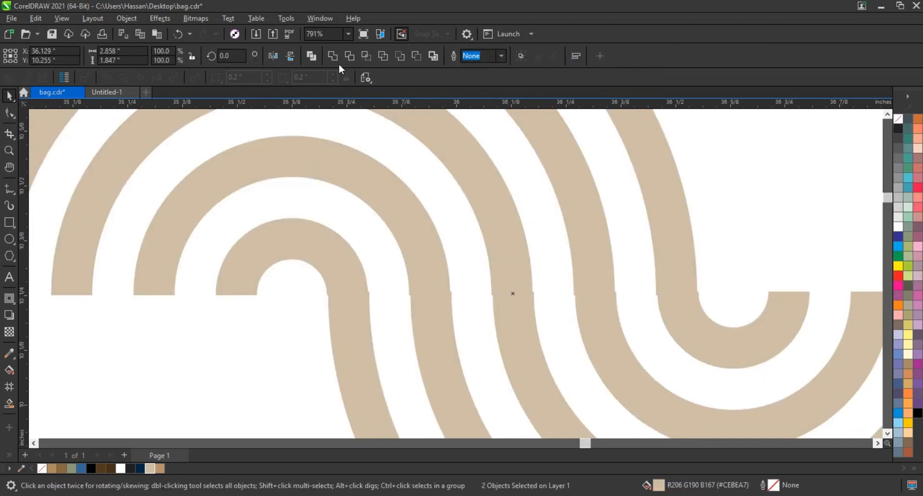
scroll(424, 186, down, 6)
- Duplicate the wave shape horizontally end to end until the row holds seven connected waves
click(474, 247)
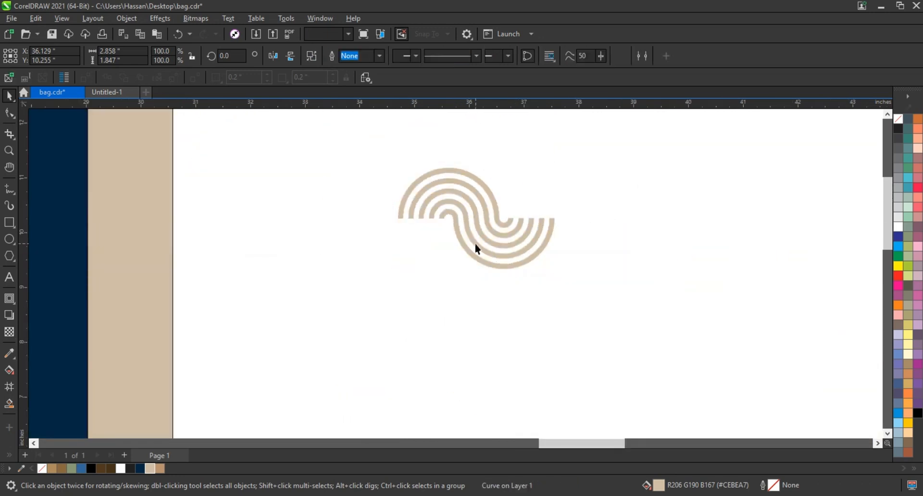
mouse_move(567, 249)
mouse_down()
mouse_move(593, 249)
mouse_move(584, 245)
mouse_up()
scroll(489, 317, down, 3)
key(ctrl+d)
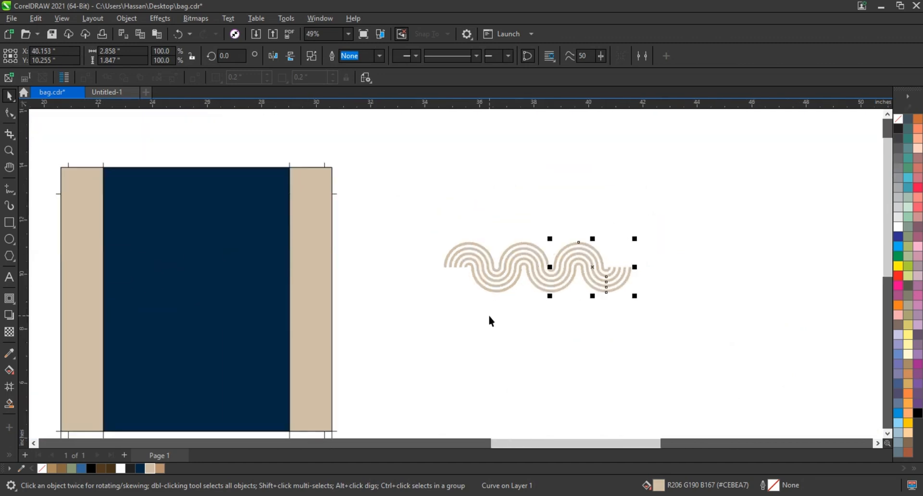
key(ctrl+d)
key(ctrl+d)
key(ctrl+d)
key(ctrl+d)
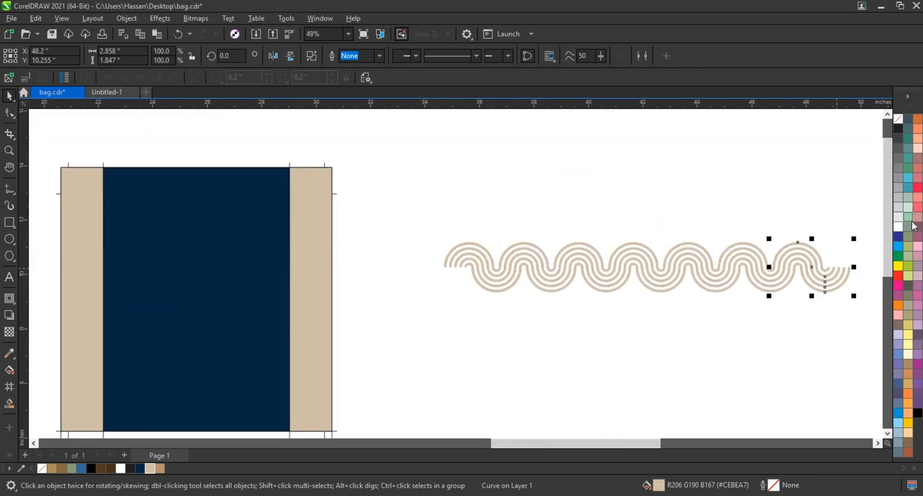
- Combine the seven waves of the row into a single curve
drag(869, 327, 794, 321)
drag(884, 206, 350, 331)
key(ctrl+l)
- Copy the wave row downward at equal spacing to make four stacked rows
drag(539, 269, 540, 322)
key(ctrl+r)
key(ctrl+r)
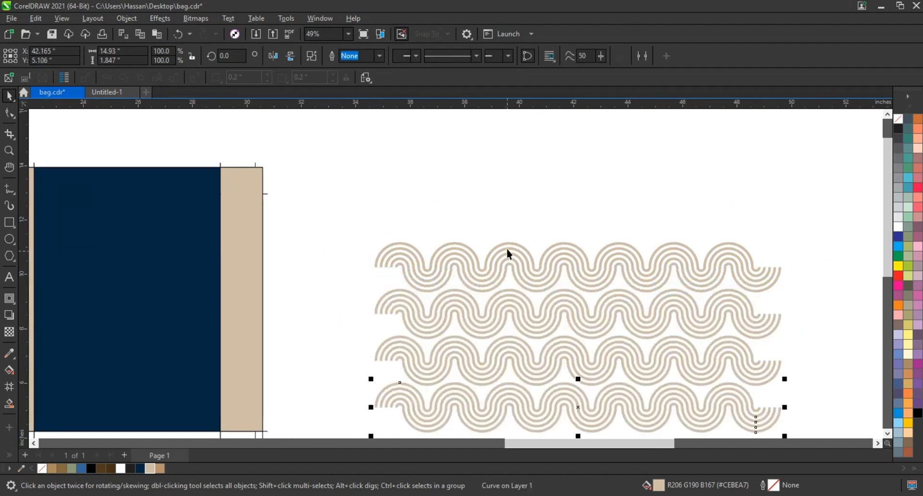
- Combine the four wave rows into one curve and place it on the navy panel, scaled down to 58.5%
scroll(508, 251, down, 1)
drag(395, 222, 702, 392)
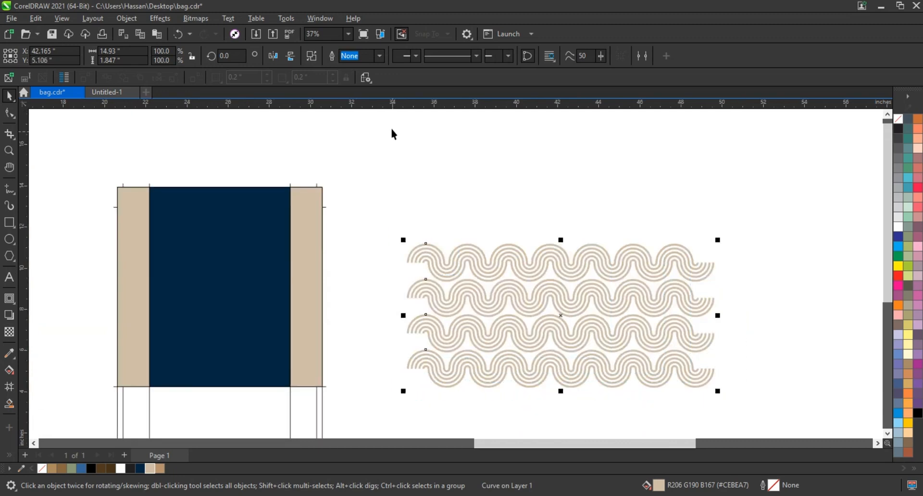
key(ctrl+l)
drag(542, 313, 226, 246)
drag(406, 331, 311, 281)
- Clip the wave rows inside the navy panel and fit them along its lower edge
click(390, 313)
ctrl+click(325, 299)
drag(222, 234, 215, 352)
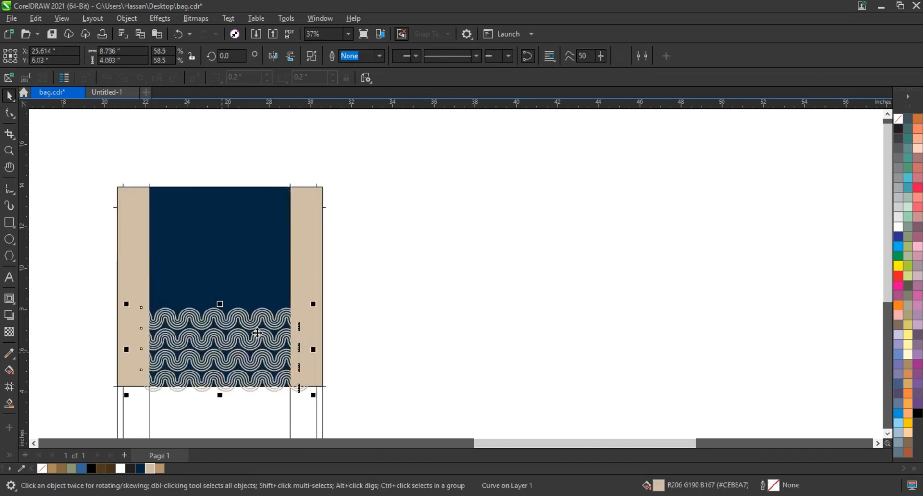
drag(313, 303, 317, 301)
- Place a copy of a single wave row across the upper edge of the navy panel
shift+click(270, 281)
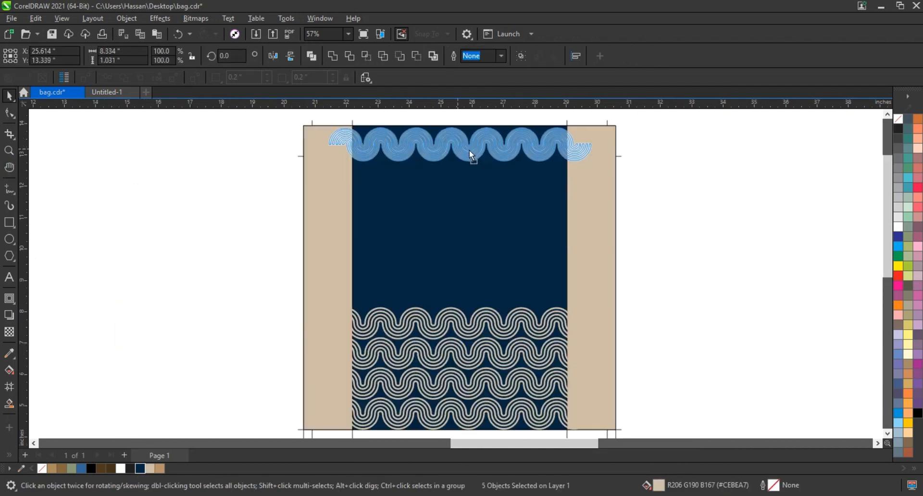
drag(469, 150, 469, 150)
click(494, 180)
drag(663, 287, 280, 417)
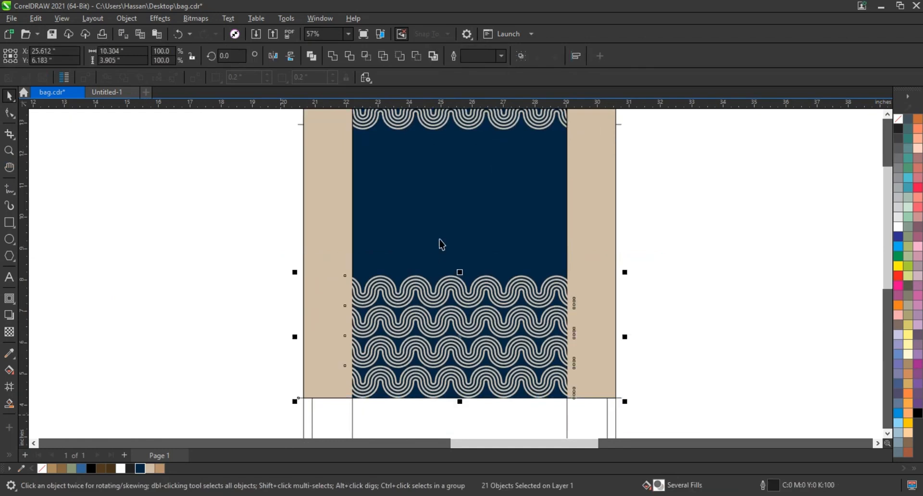
key(Escape)
click(446, 233)
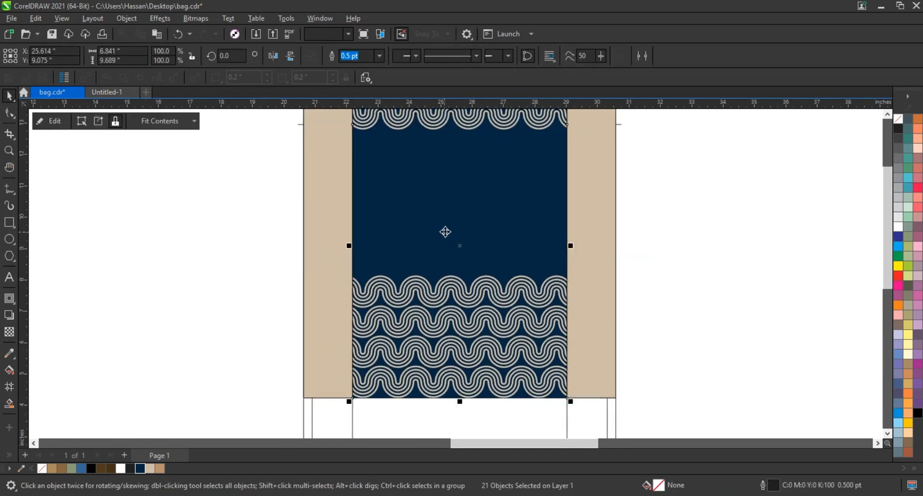
click(266, 270)
scroll(310, 342, down, 1)
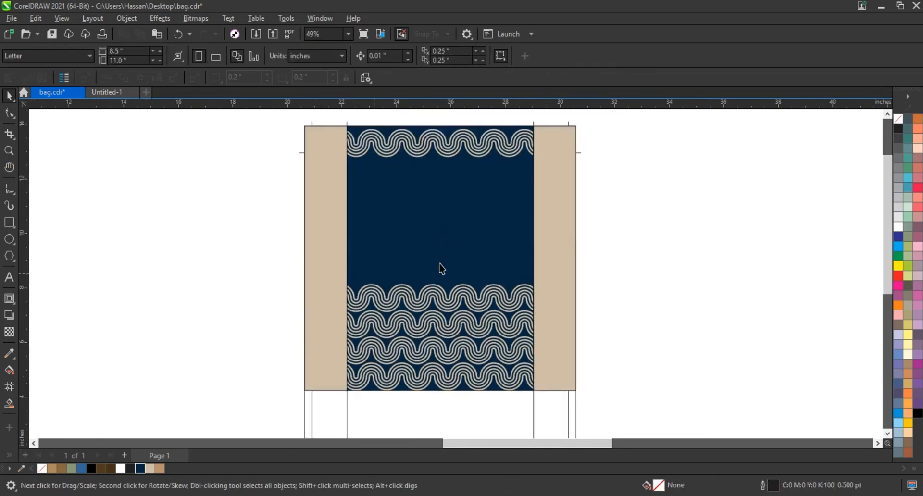
scroll(443, 264, down, 3)
click(460, 380)
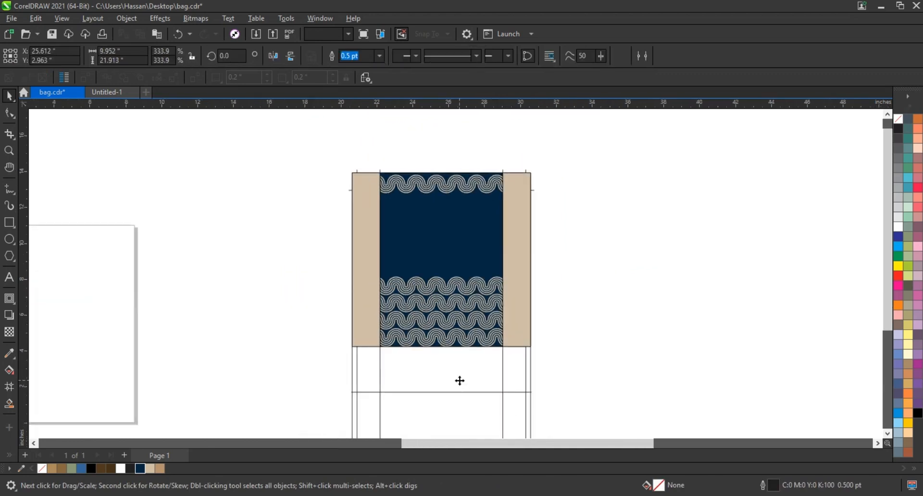
click(589, 355)
scroll(385, 260, down, 5)
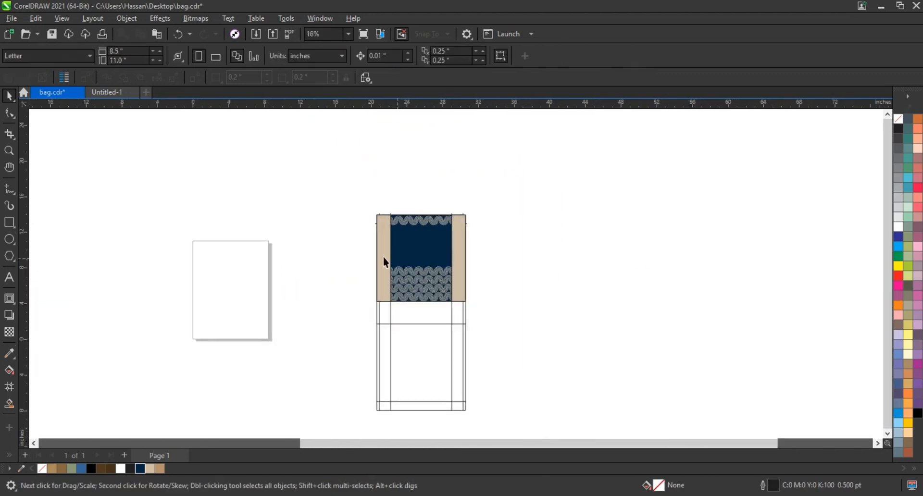
- Add the artistic text "RB" in the empty navy area between the upper and lower wave bands
drag(465, 299, 479, 306)
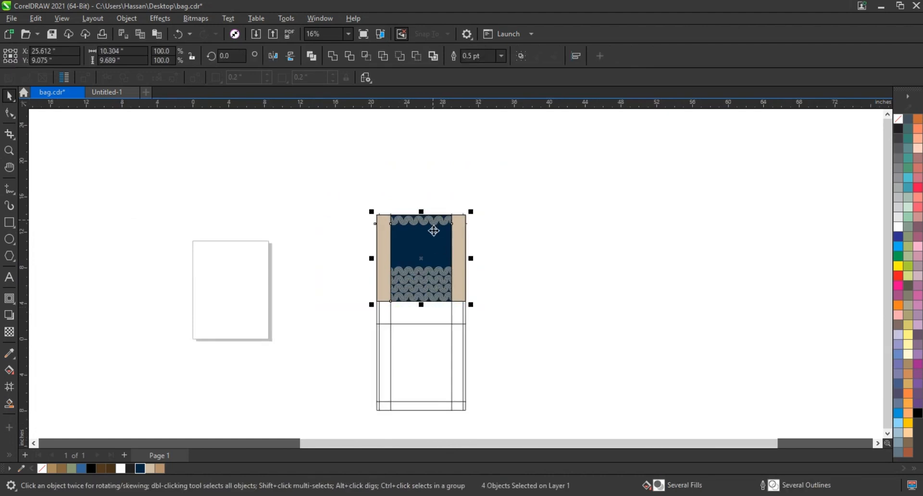
key(shift+F2)
click(9, 150)
drag(252, 127, 625, 344)
click(10, 282)
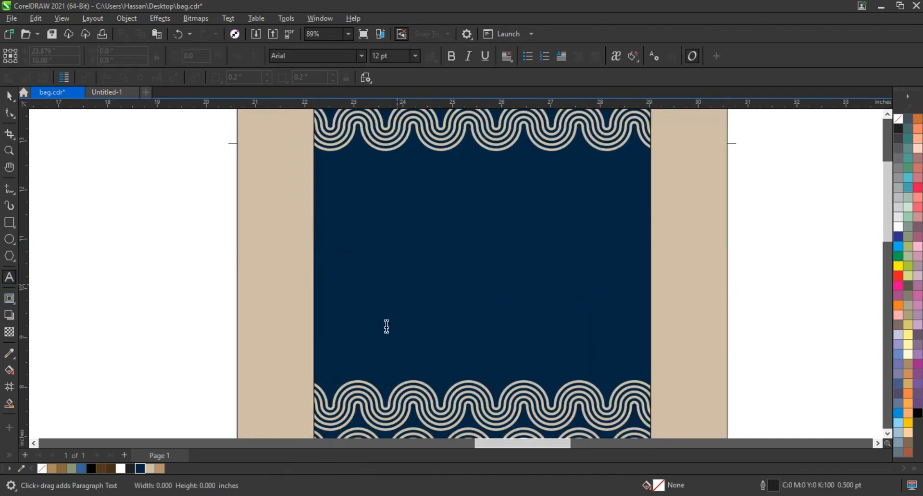
click(397, 281)
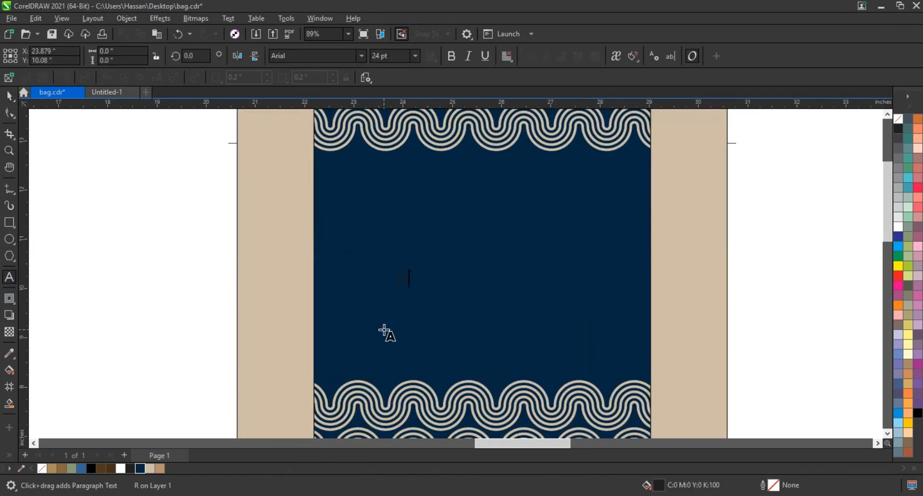
- Format the RB text in bold Times New Roman at about 125 pt with the beige fill
click(9, 96)
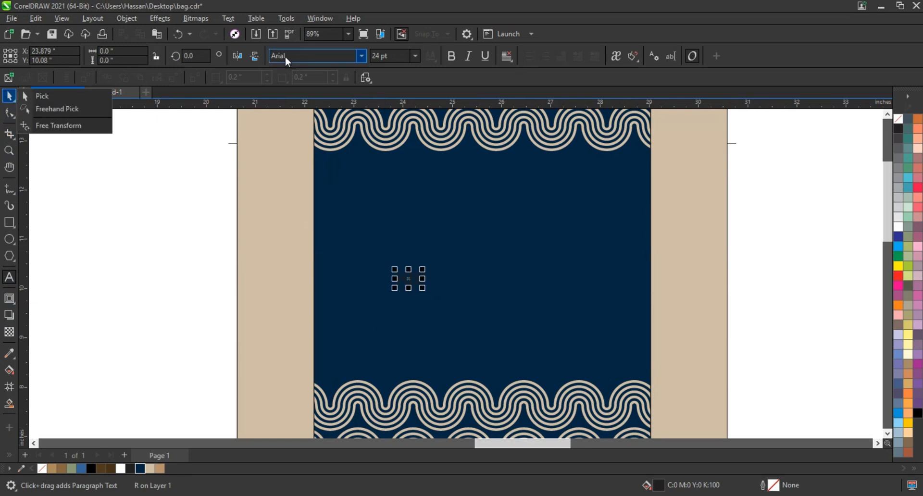
click(100, 97)
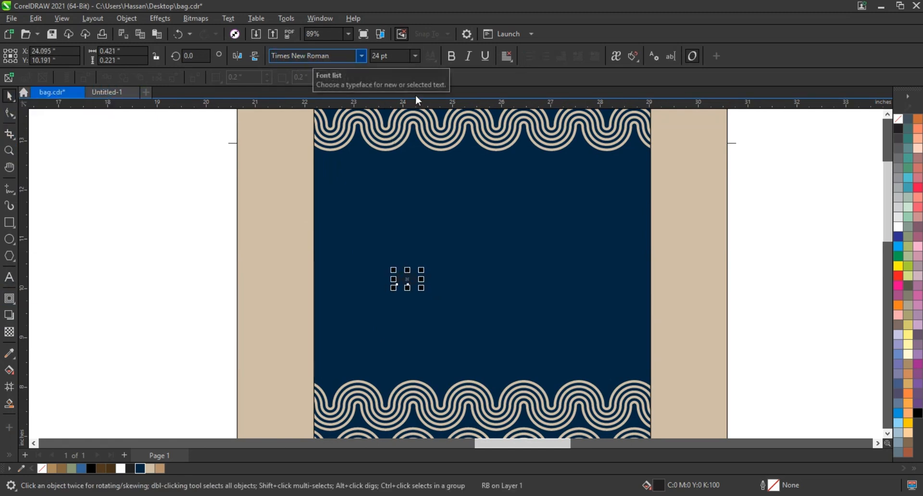
click(451, 58)
drag(436, 308, 521, 374)
click(151, 471)
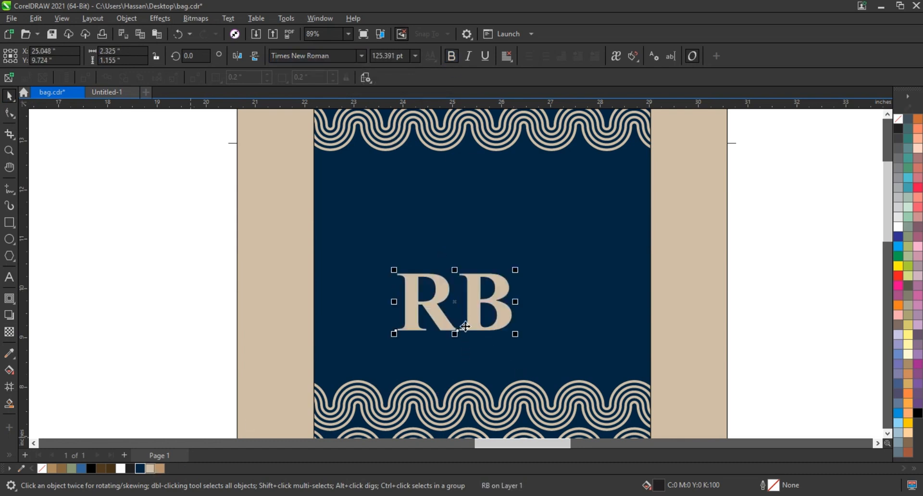
- Create a smaller copy of the RB text directly beneath it and change its wording to "FABRICS & BOTIQUES"
drag(472, 328, 448, 283)
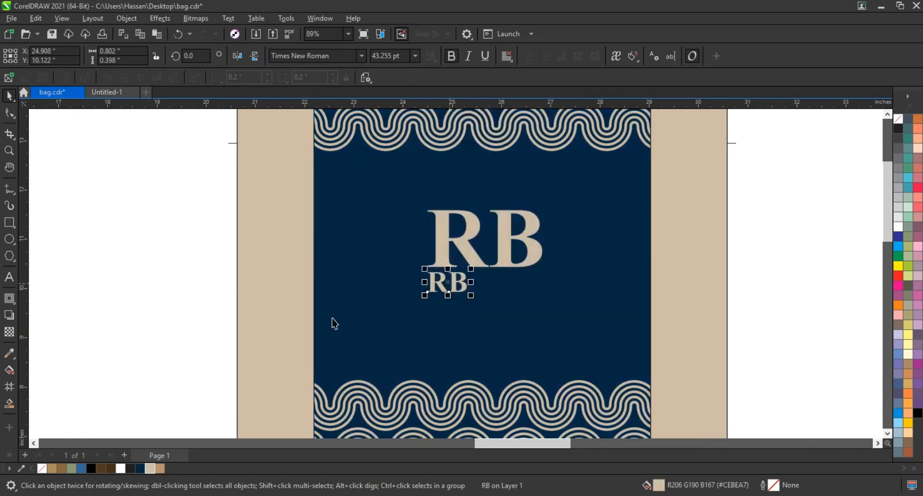
click(9, 278)
key(ctrl+a)
text(F)
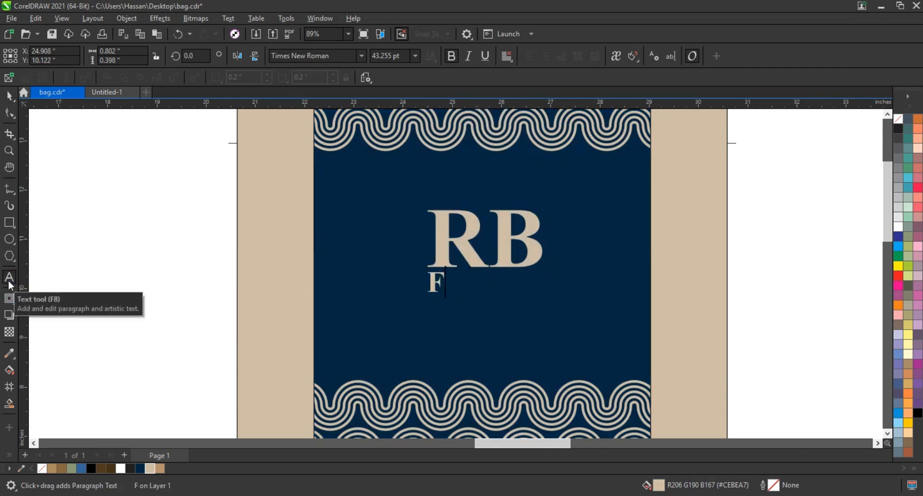
text(ABRICS & )
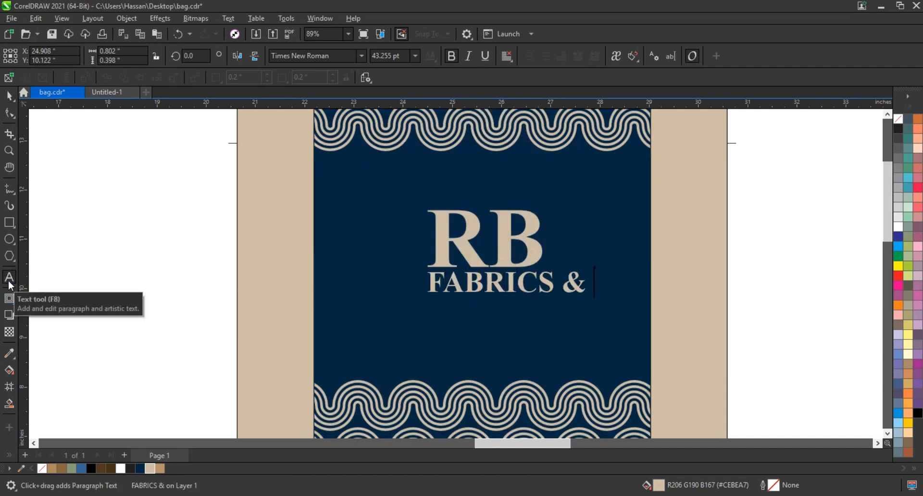
text(BOTTLES)
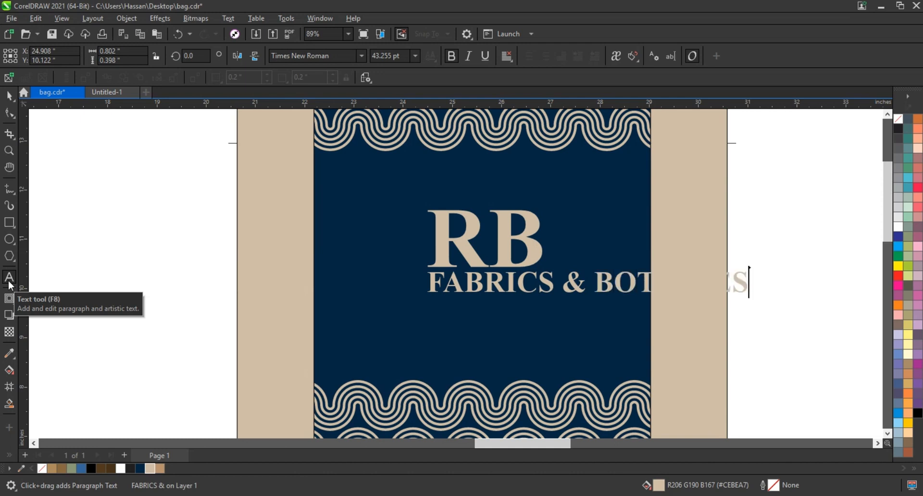
- Shrink the FABRICS & BOTIQUES line to about 17 pt and fit it beneath the RB letters
click(9, 95)
drag(751, 301, 567, 319)
mouse_move(542, 289)
mouse_down()
mouse_move(534, 283)
mouse_move(535, 293)
mouse_move(587, 309)
mouse_move(564, 309)
mouse_move(525, 284)
mouse_up()
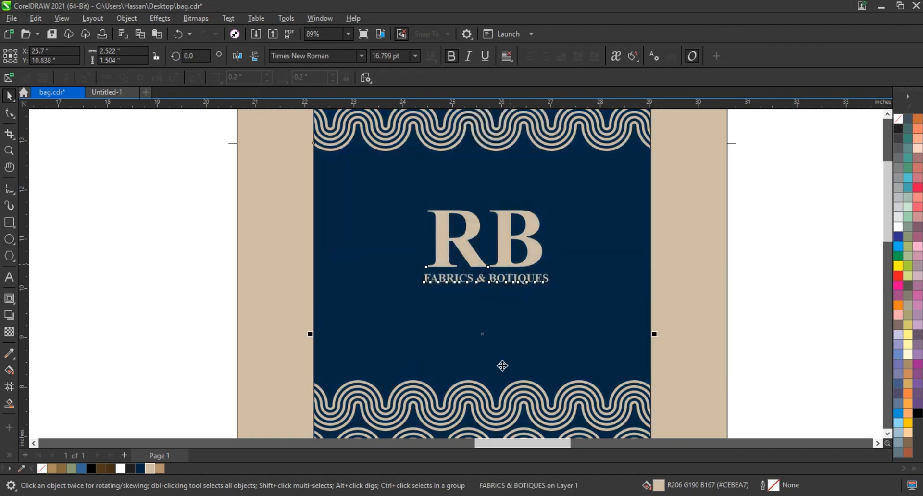
- Centre the RB logo and tagline horizontally on the navy panel, lower them between the wave bands and enlarge them slightly
click(500, 364)
scroll(500, 364, down, 2)
drag(680, 234, 392, 318)
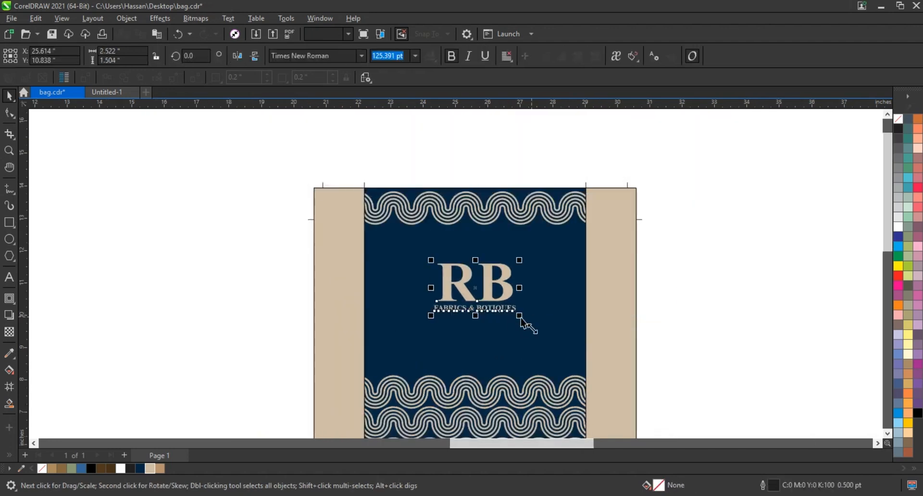
drag(493, 302, 489, 316)
click(685, 285)
drag(700, 261, 412, 337)
drag(525, 279, 528, 276)
click(680, 298)
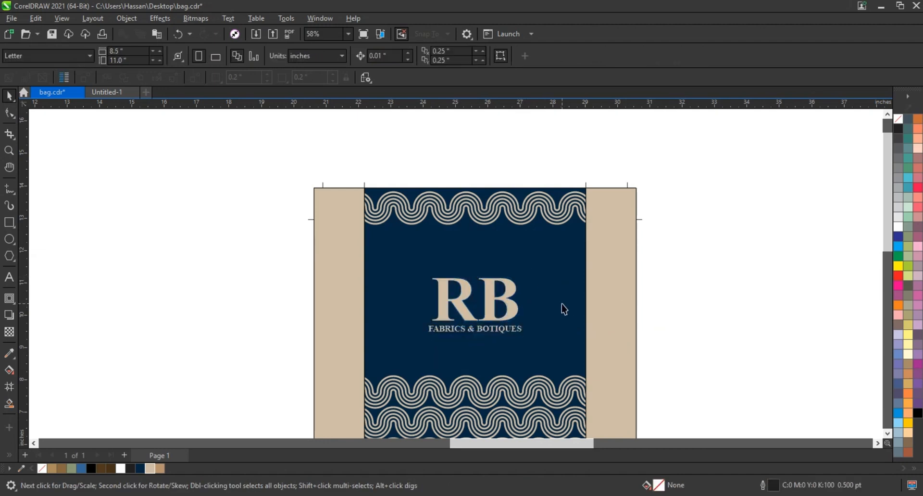
- Group the front panel artwork and place a vertically mirrored copy at the lower end of the bag template
click(562, 304)
scroll(533, 226, down, 2)
key(Escape)
scroll(538, 247, down, 1)
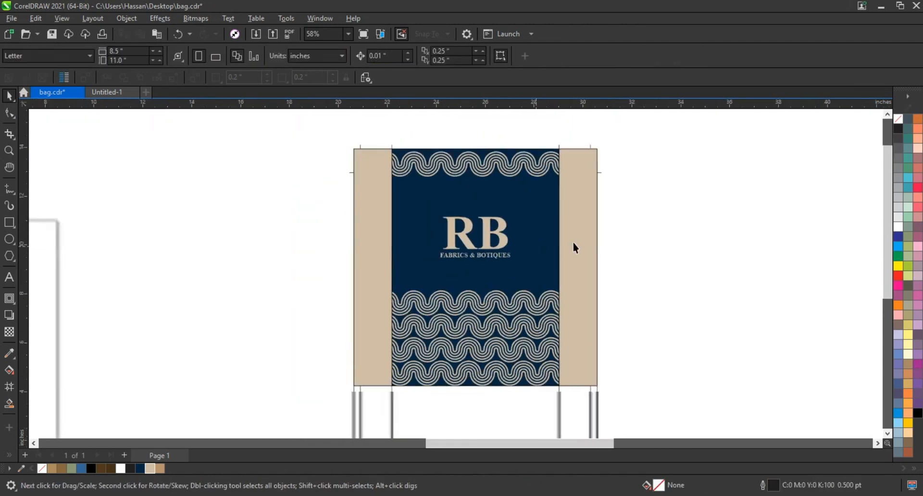
drag(346, 133, 604, 389)
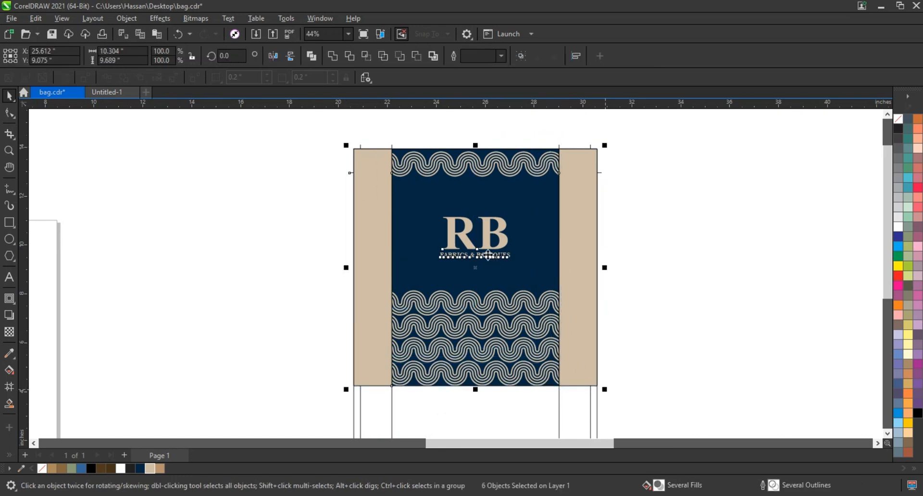
scroll(435, 180, down, 2)
drag(456, 166, 455, 401)
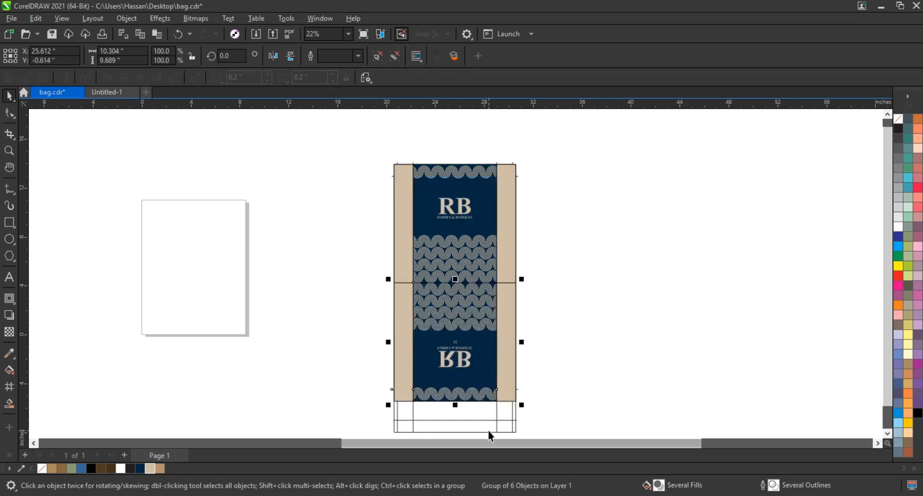
click(575, 372)
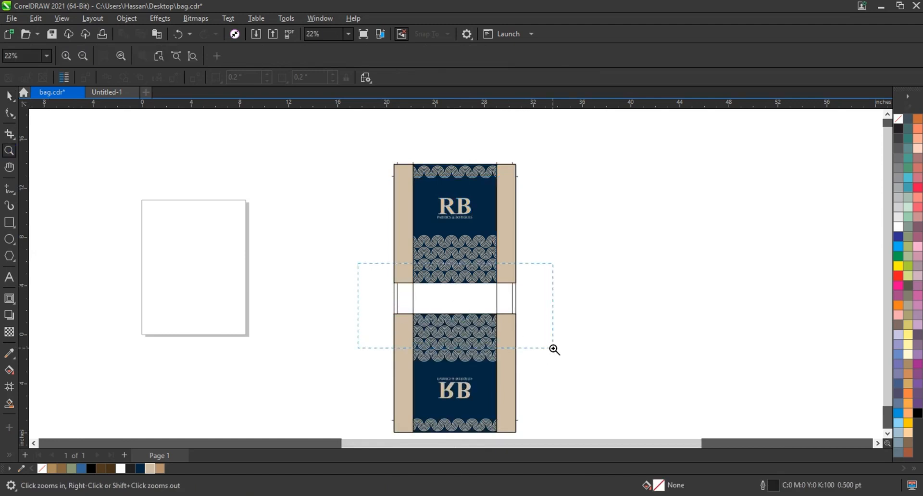
- Smart-fill the five empty regions between the two printed panels with blue
drag(554, 349, 554, 350)
click(9, 403)
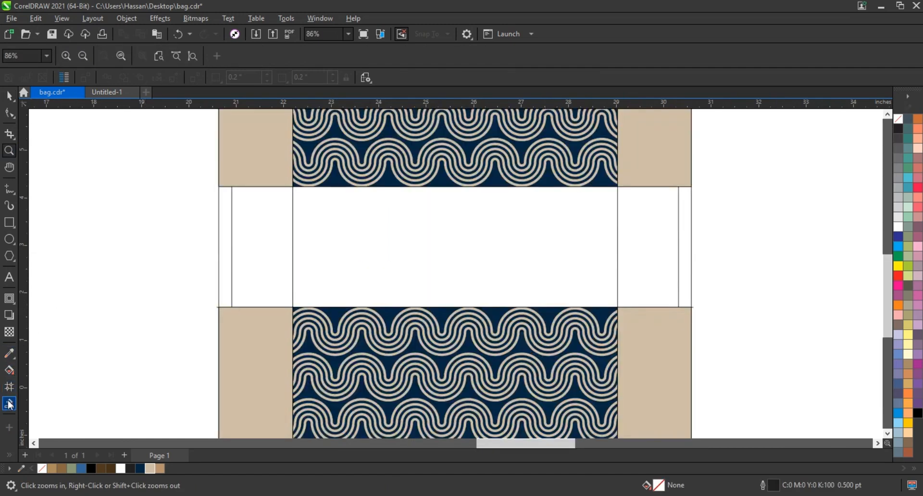
click(229, 253)
click(243, 254)
click(429, 265)
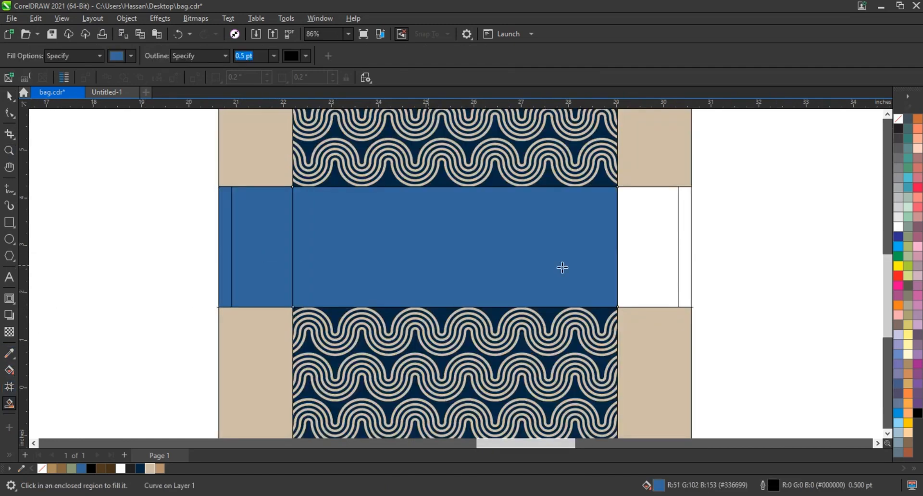
click(638, 261)
click(681, 260)
- Weld the narrow outer strip to its neighbouring side region at both ends of the blue base band
click(10, 95)
key(space)
click(227, 237)
shift+click(268, 241)
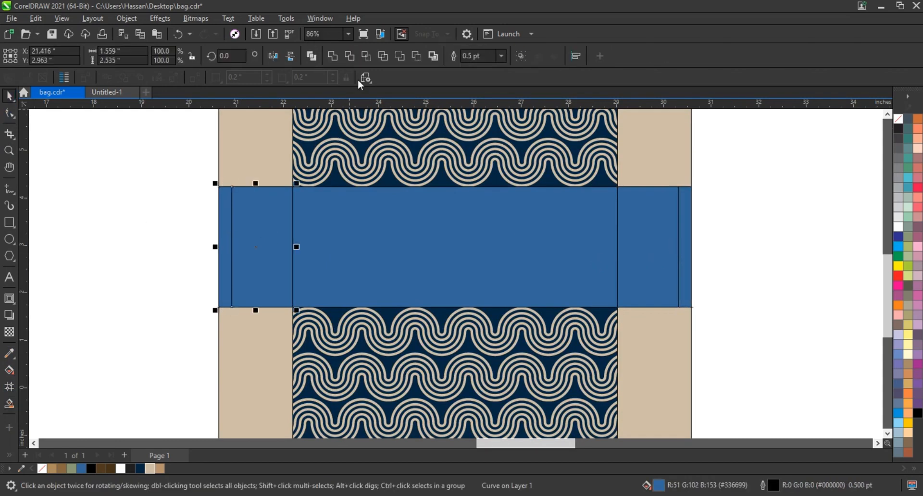
click(333, 57)
click(461, 257)
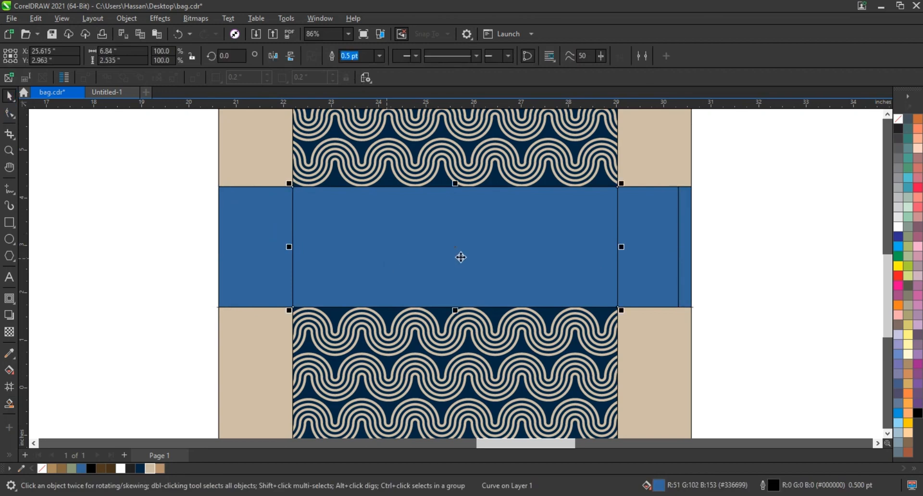
click(651, 251)
shift+click(685, 251)
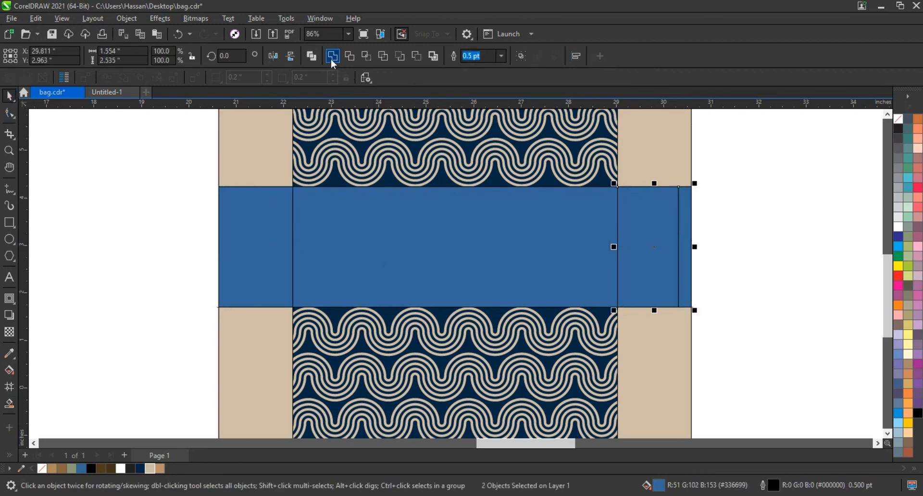
click(333, 58)
- Recolour the base band with navy in the centre region and beige in both side regions
click(379, 240)
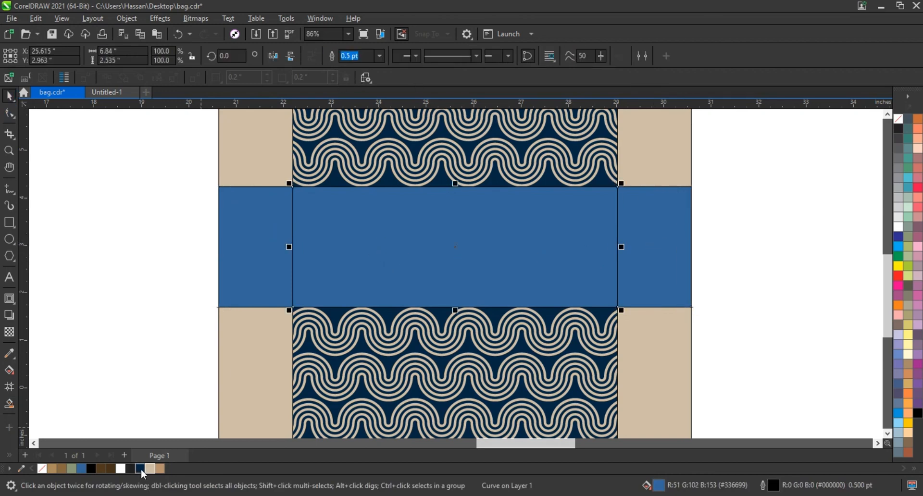
click(140, 469)
click(282, 259)
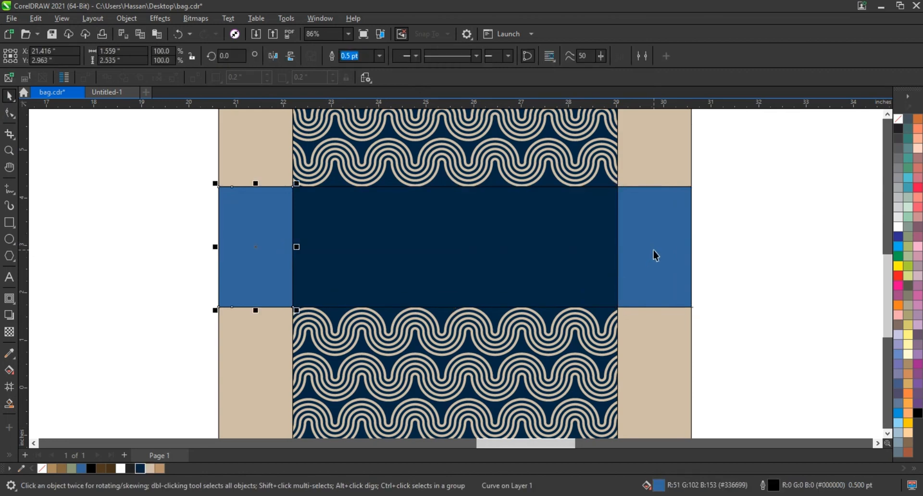
click(655, 254)
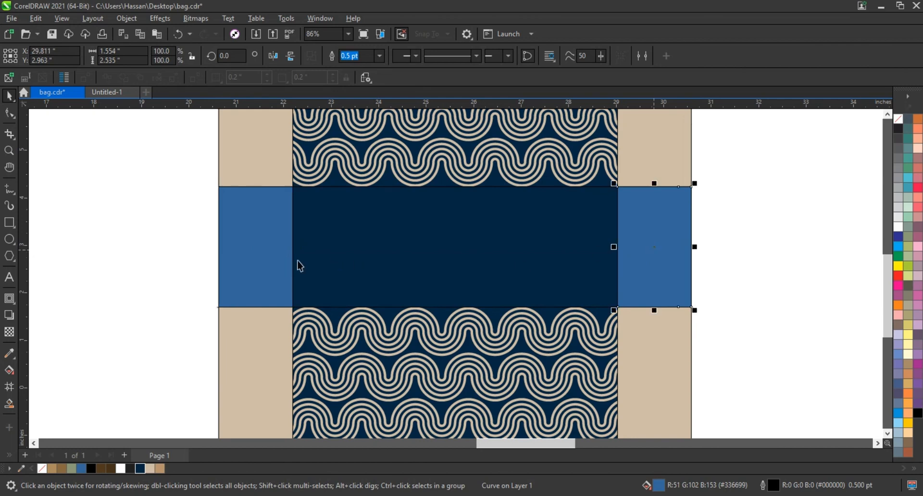
shift+click(263, 261)
click(150, 468)
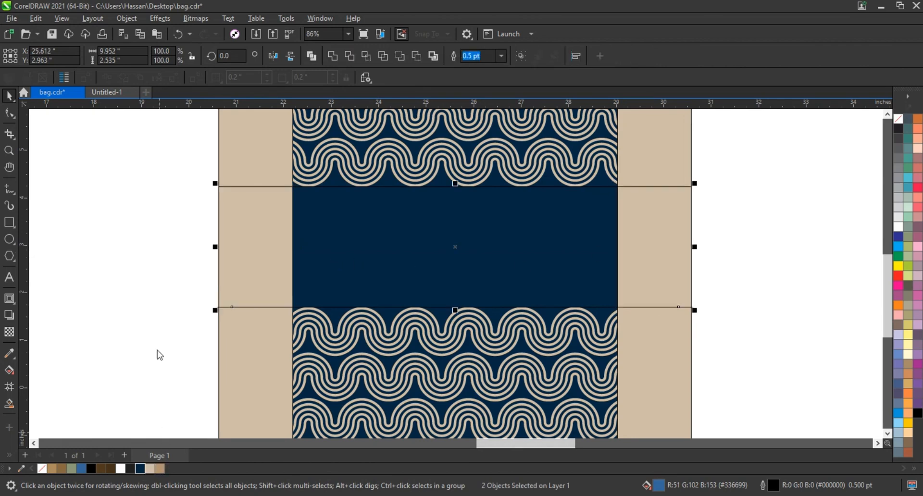
- Examine the complete bag layout, including a close full-screen preview of the front panel
click(154, 362)
scroll(226, 336, down, 2)
scroll(226, 339, down, 2)
drag(171, 118, 374, 394)
key(shift+F2)
click(377, 240)
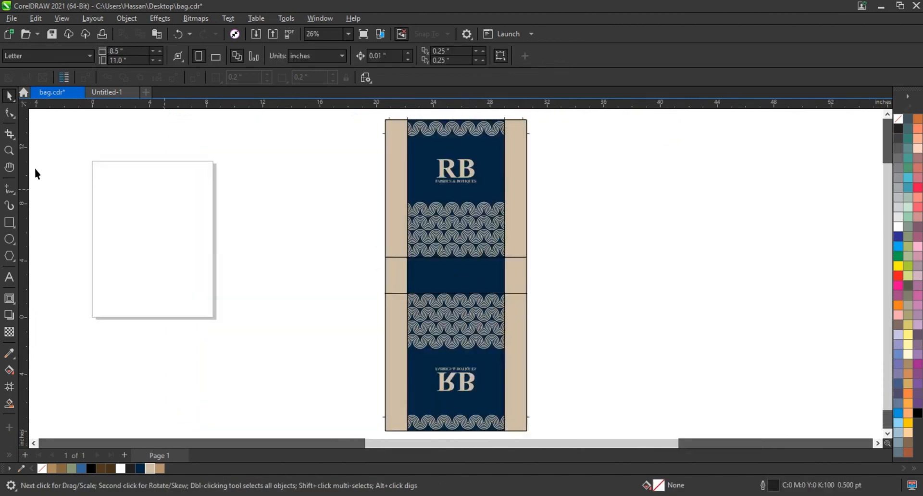
click(9, 150)
drag(373, 119, 543, 294)
key(F9)
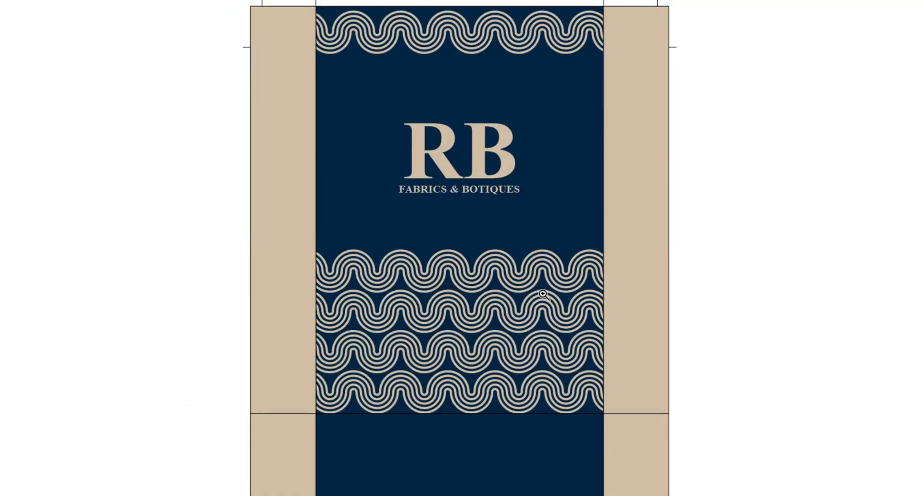
click(543, 295)
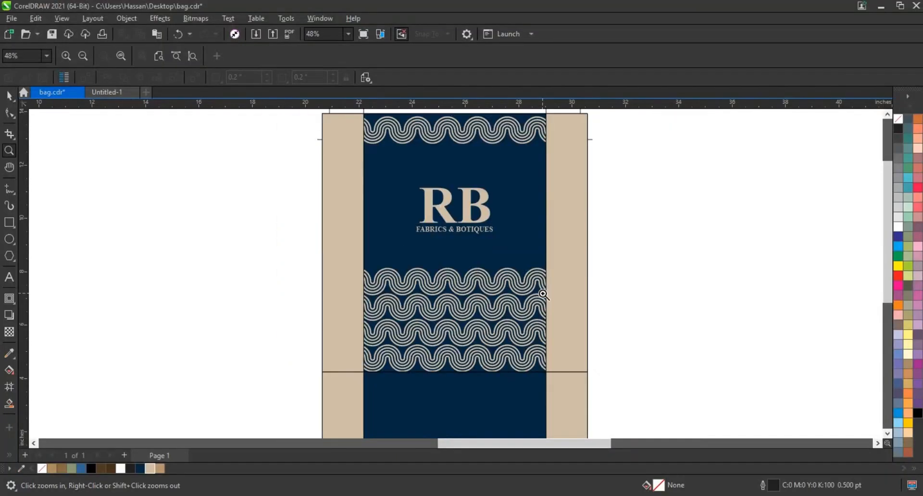